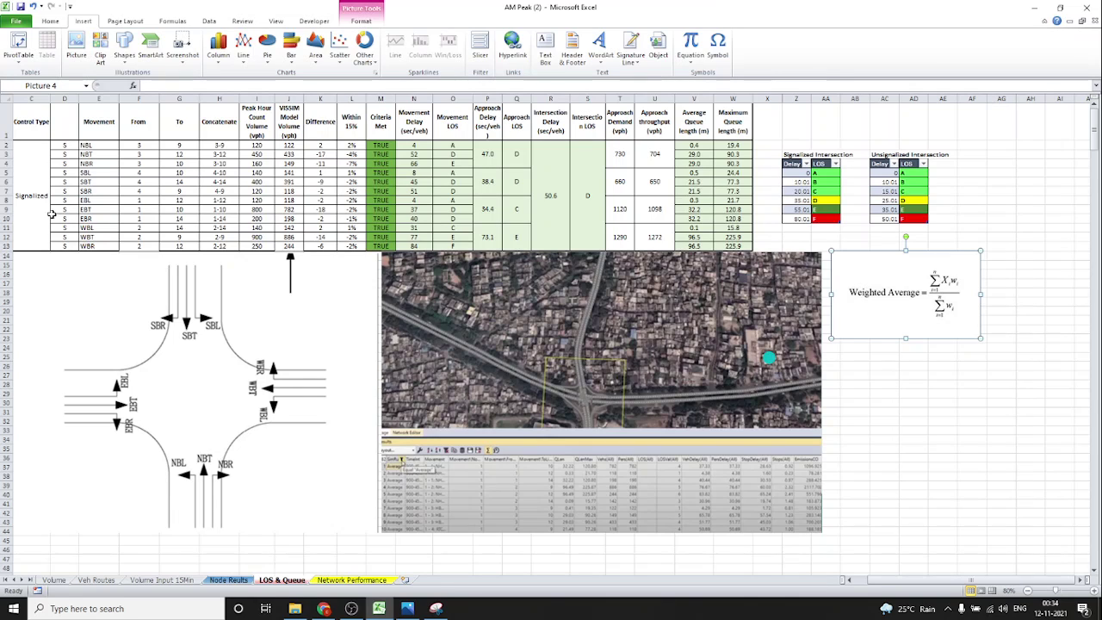
left_click(39, 182)
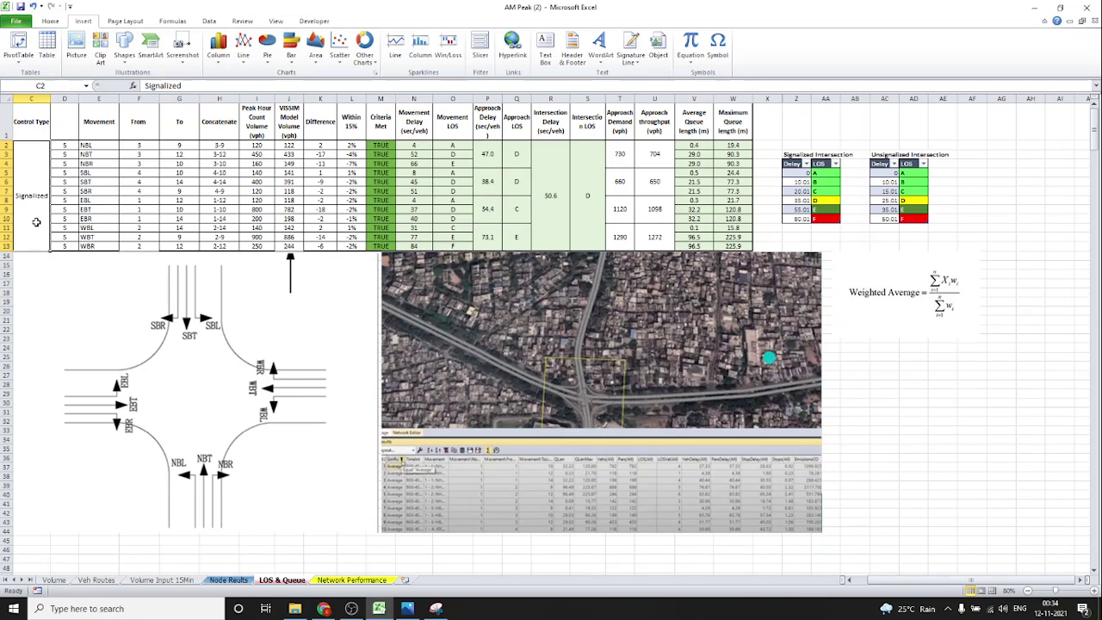
left_click(103, 144)
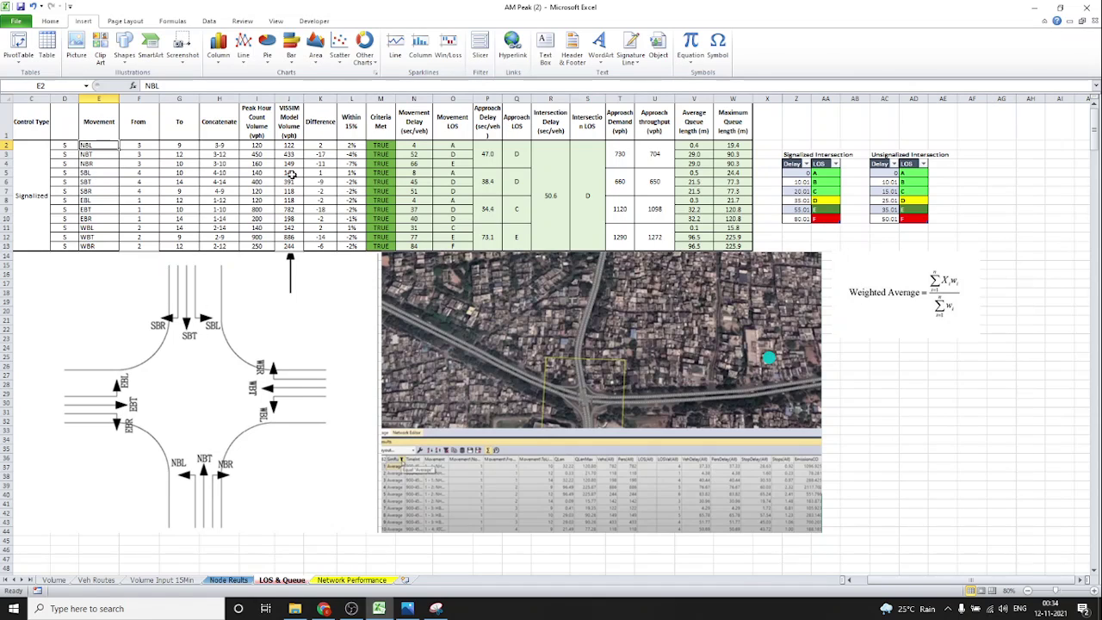
left_click(258, 146)
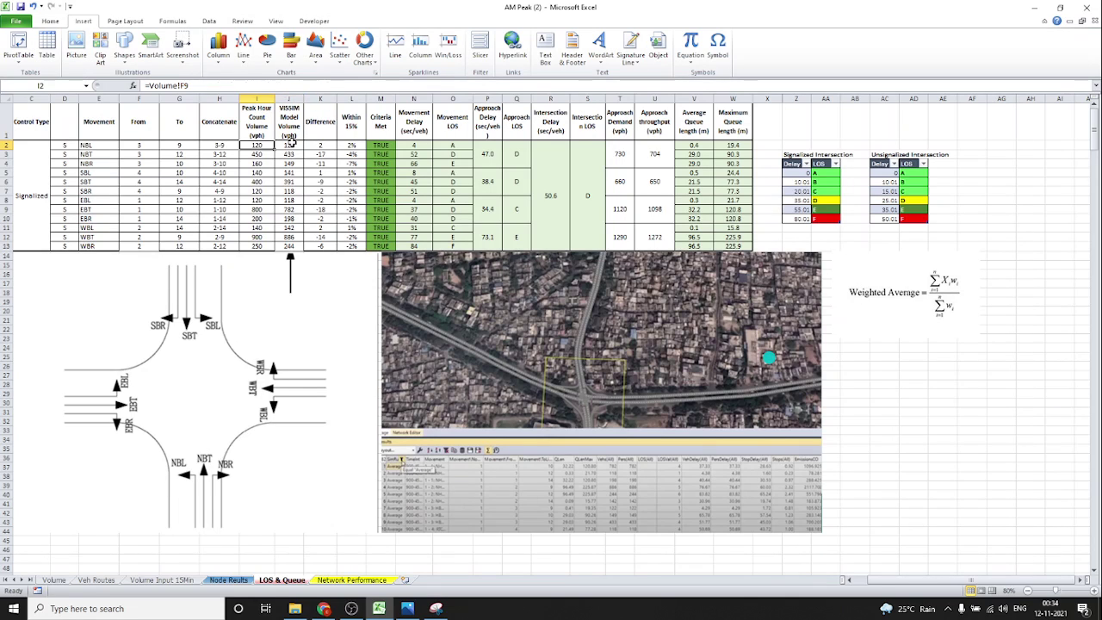
left_click_drag(293, 143, 298, 248)
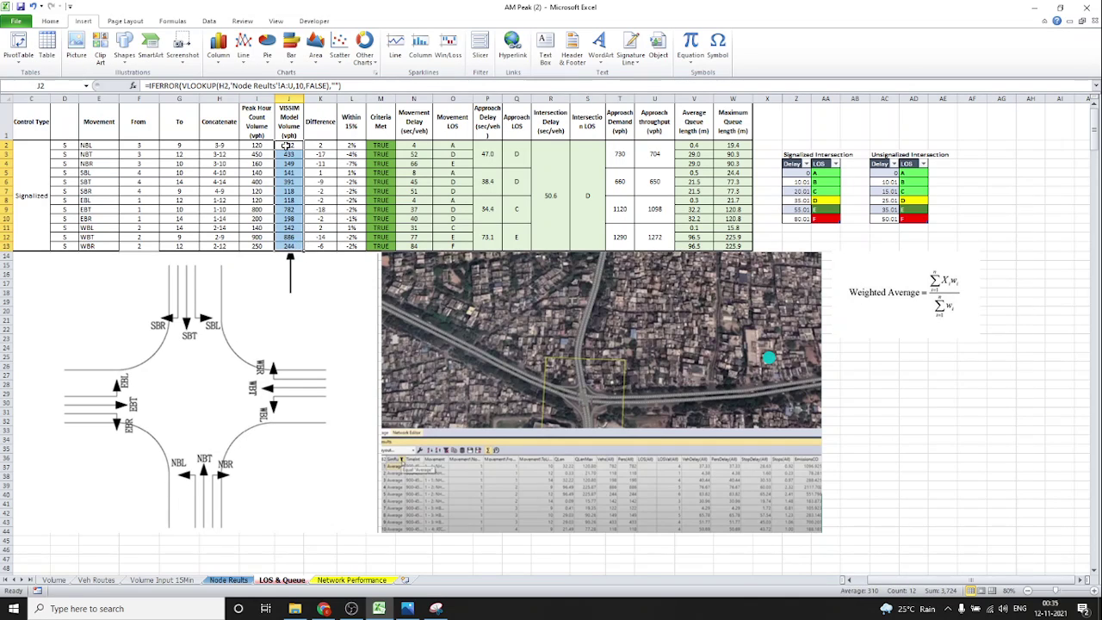
left_click(324, 163)
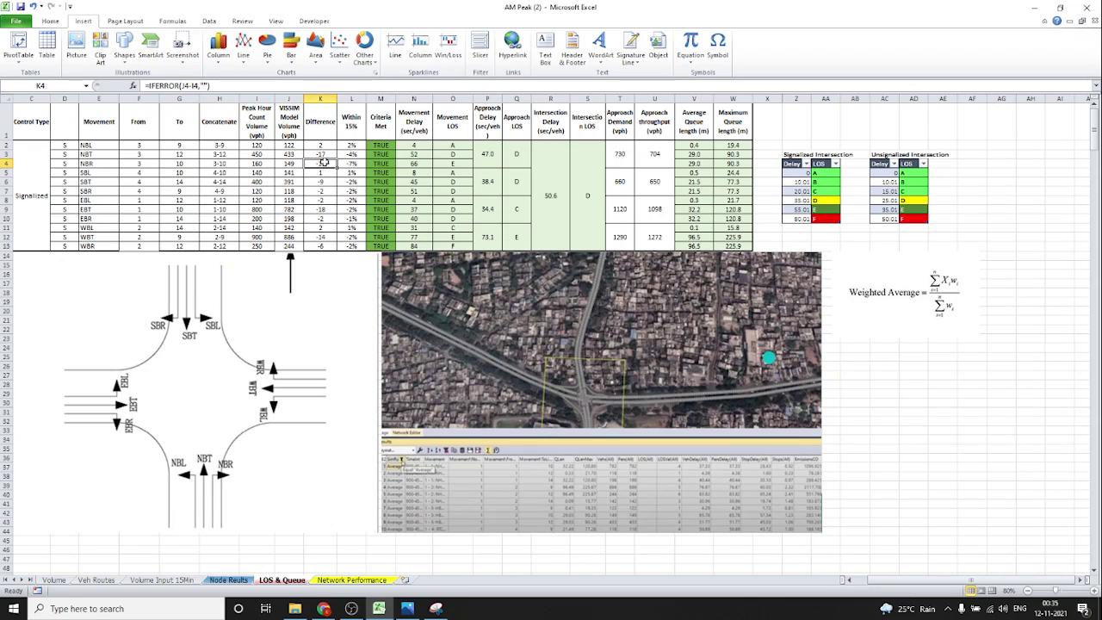
left_click(321, 144)
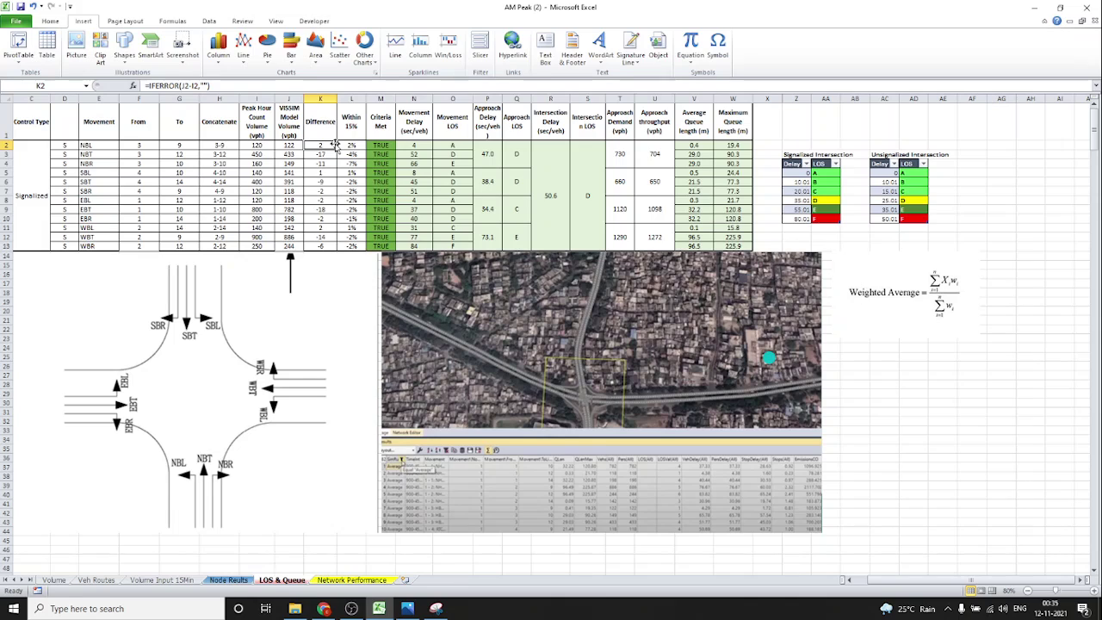
left_click_drag(352, 143, 354, 245)
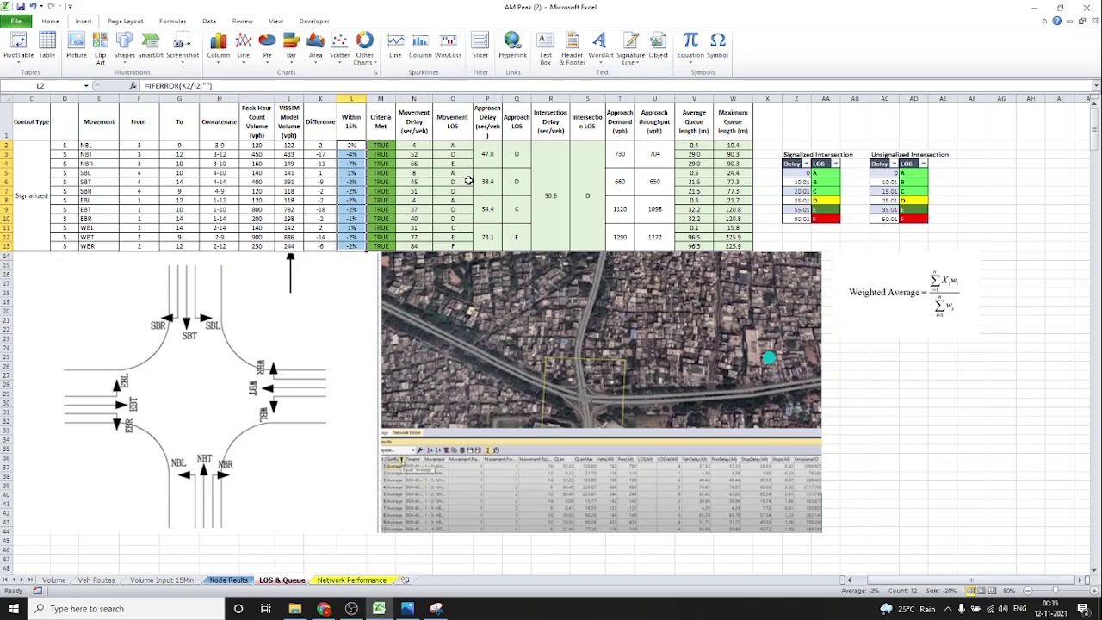
left_click(419, 148)
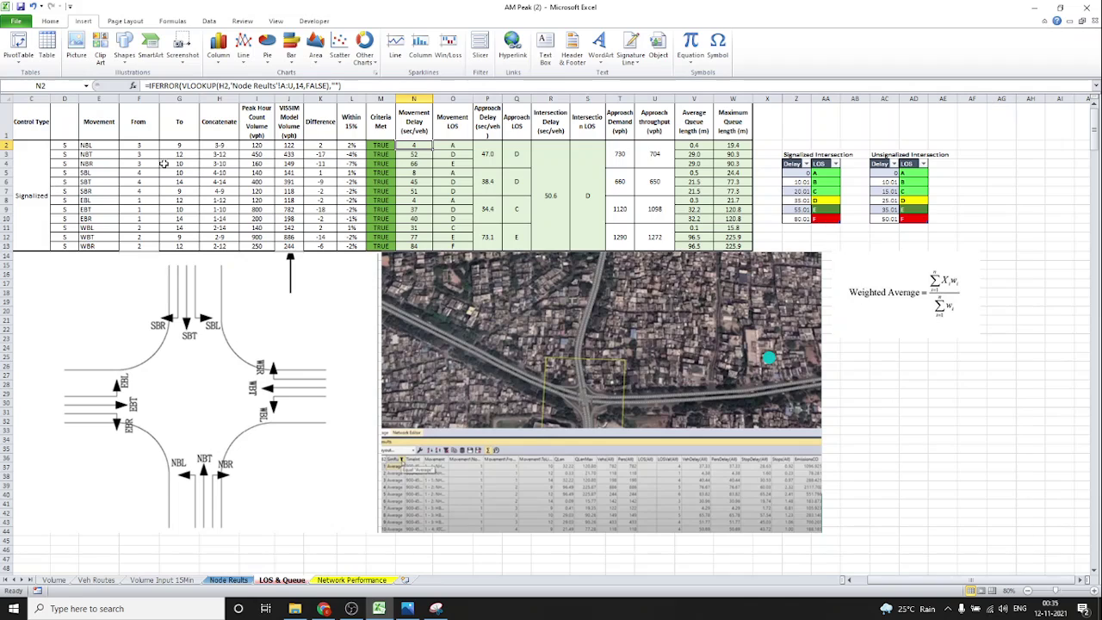
left_click(427, 155)
left_click(420, 145)
left_click(456, 144)
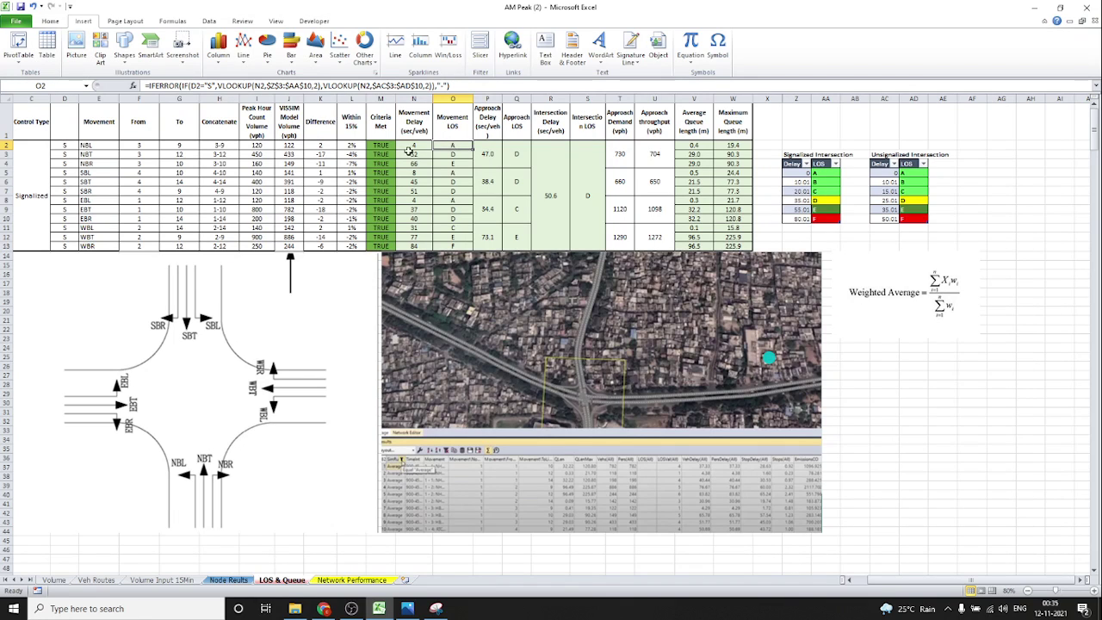
left_click(415, 154)
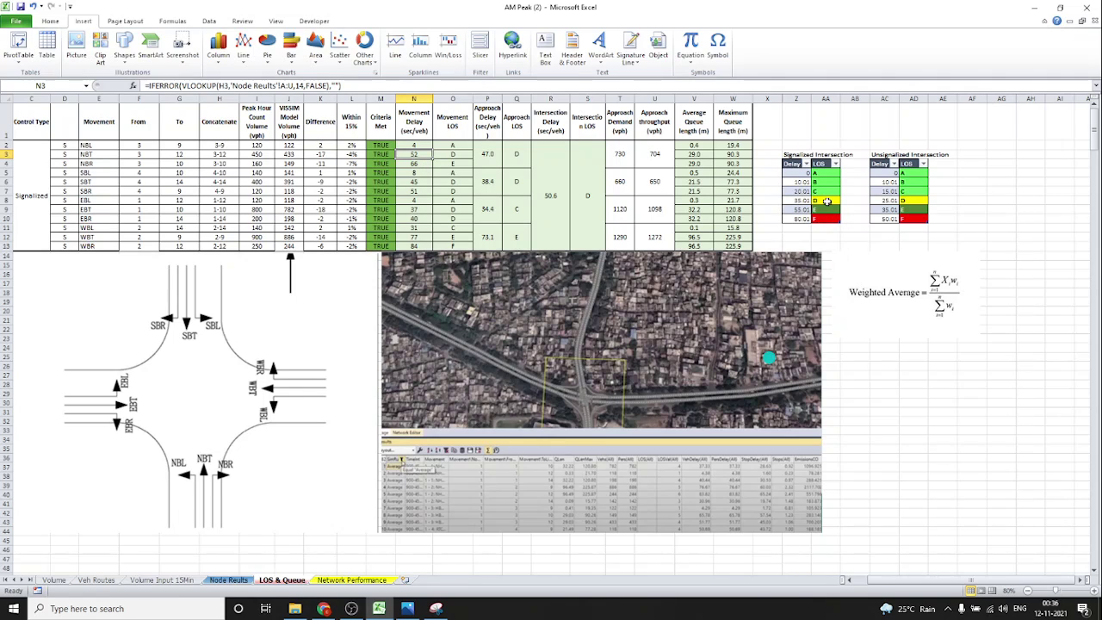
left_click(460, 153)
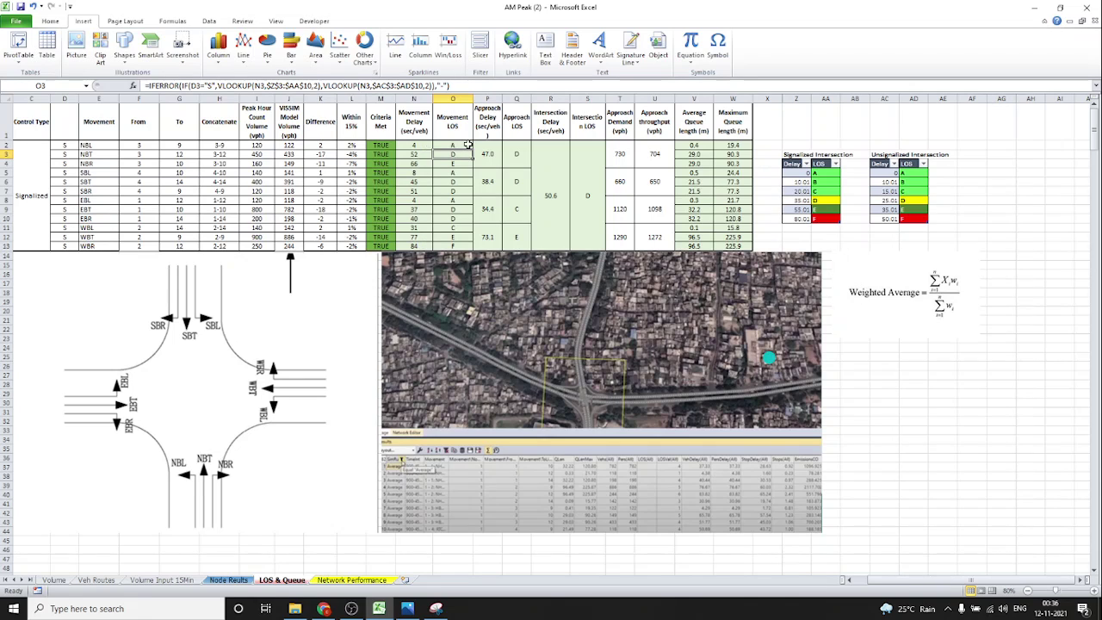
left_click(494, 149)
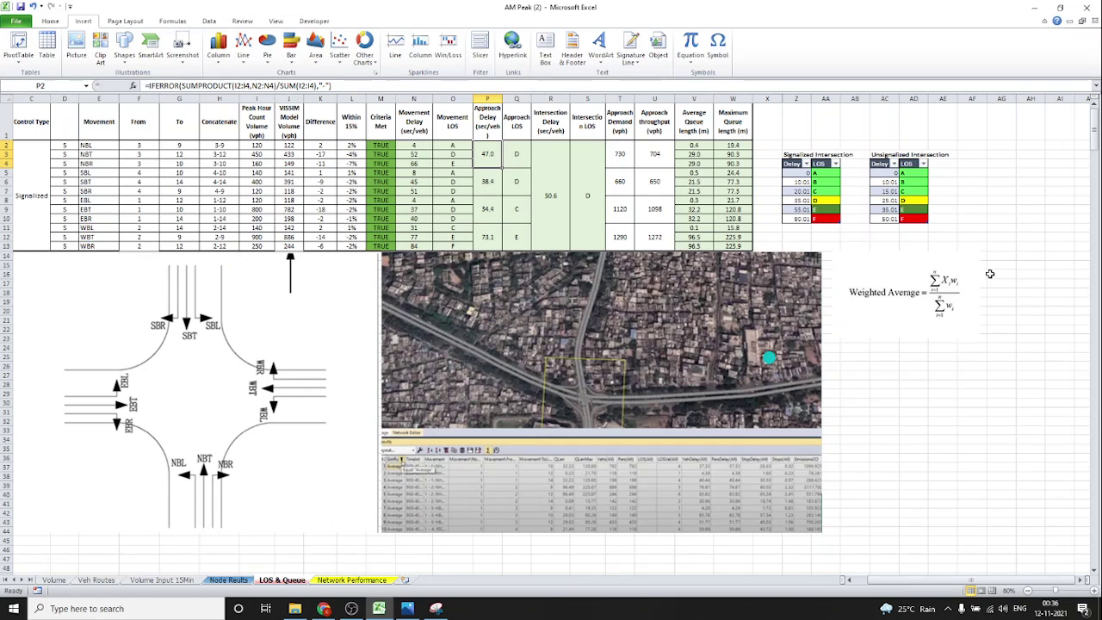
left_click(960, 286)
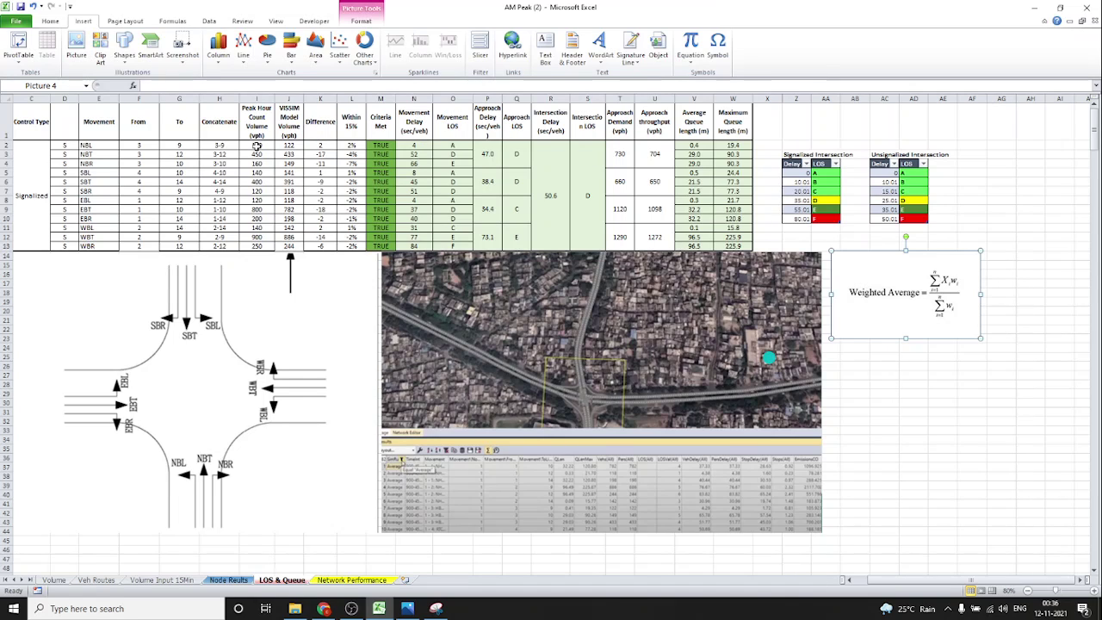
left_click(484, 149)
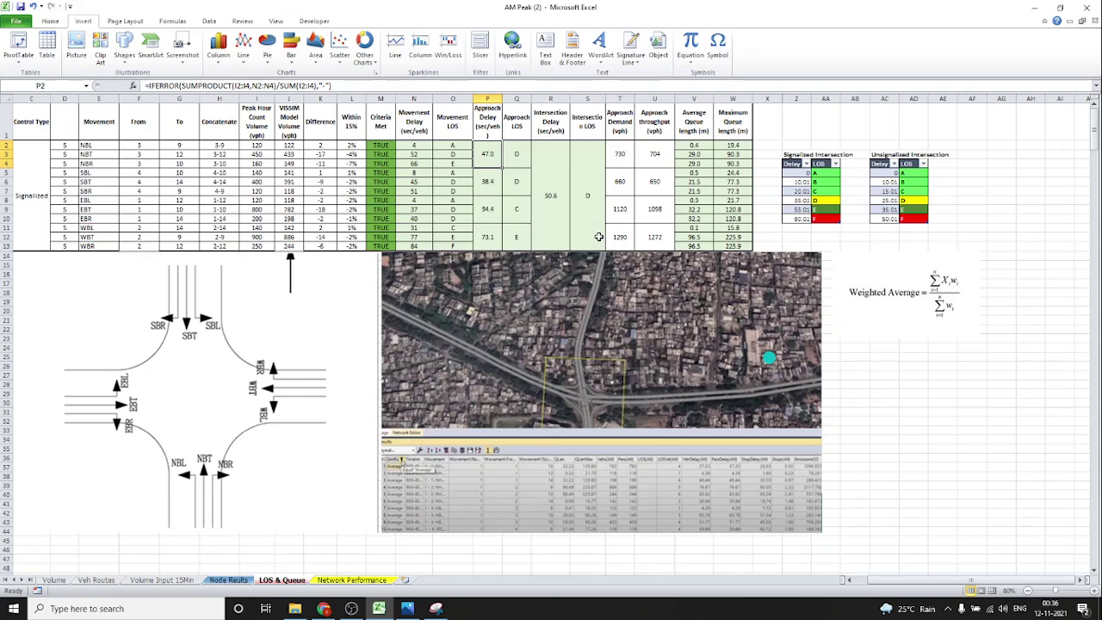
key("F2")
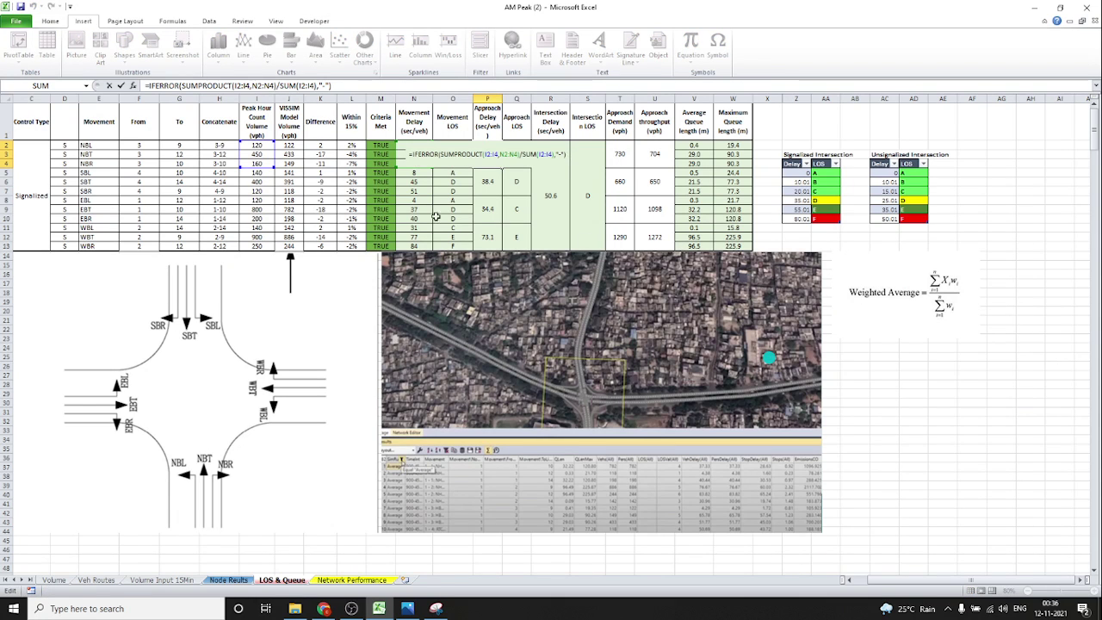
key("Escape")
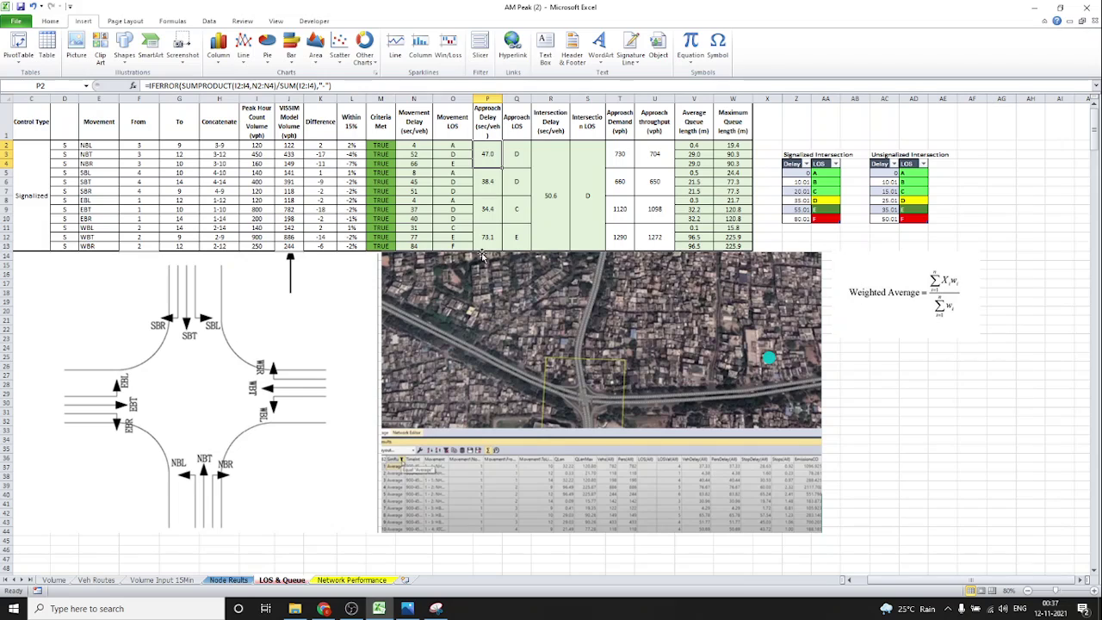
left_click_drag(490, 157, 488, 245)
left_click(491, 148)
left_click(519, 148)
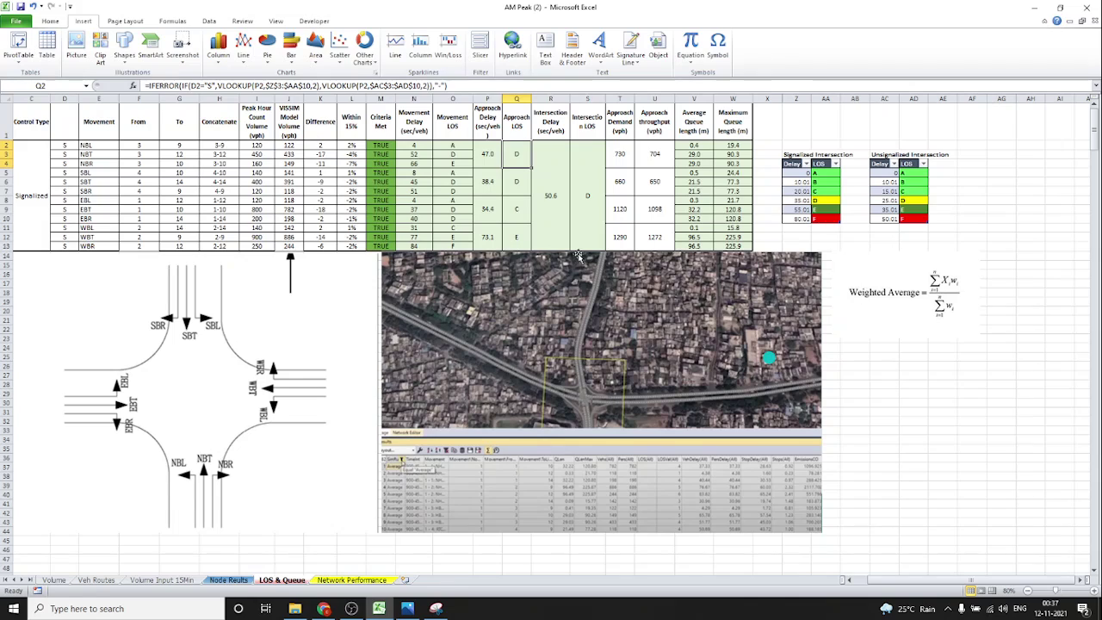
left_click(555, 165)
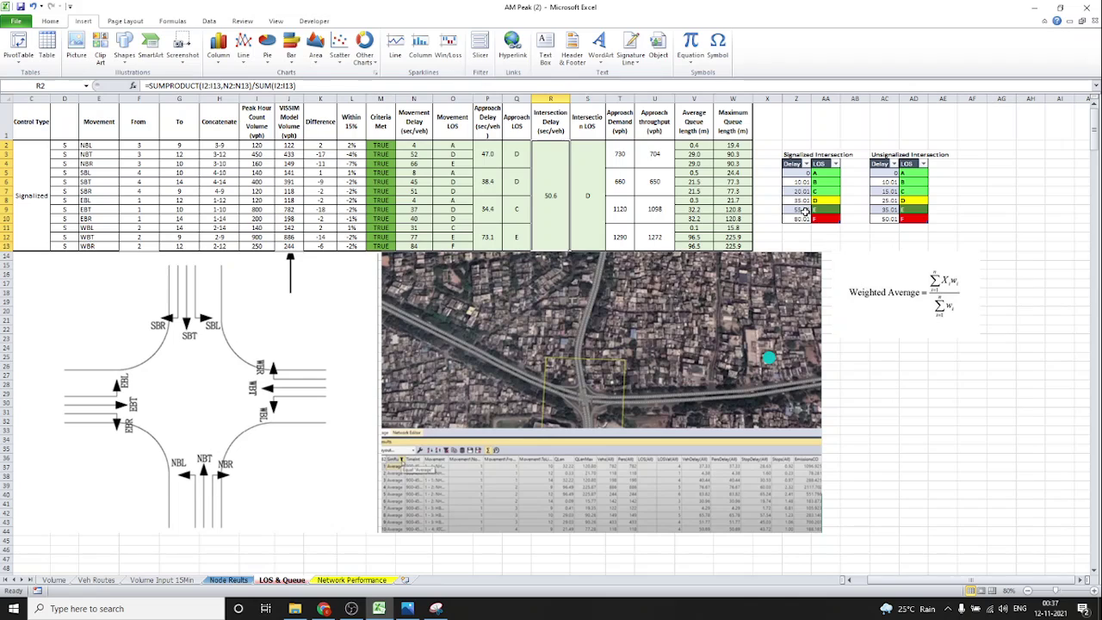
left_click(588, 168)
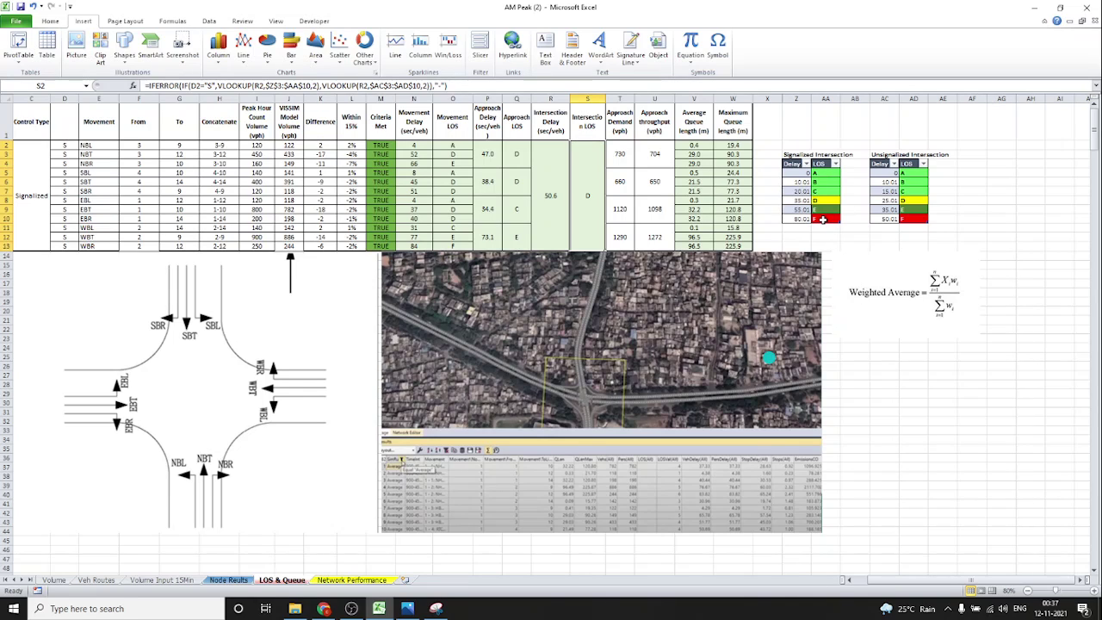
left_click(824, 201)
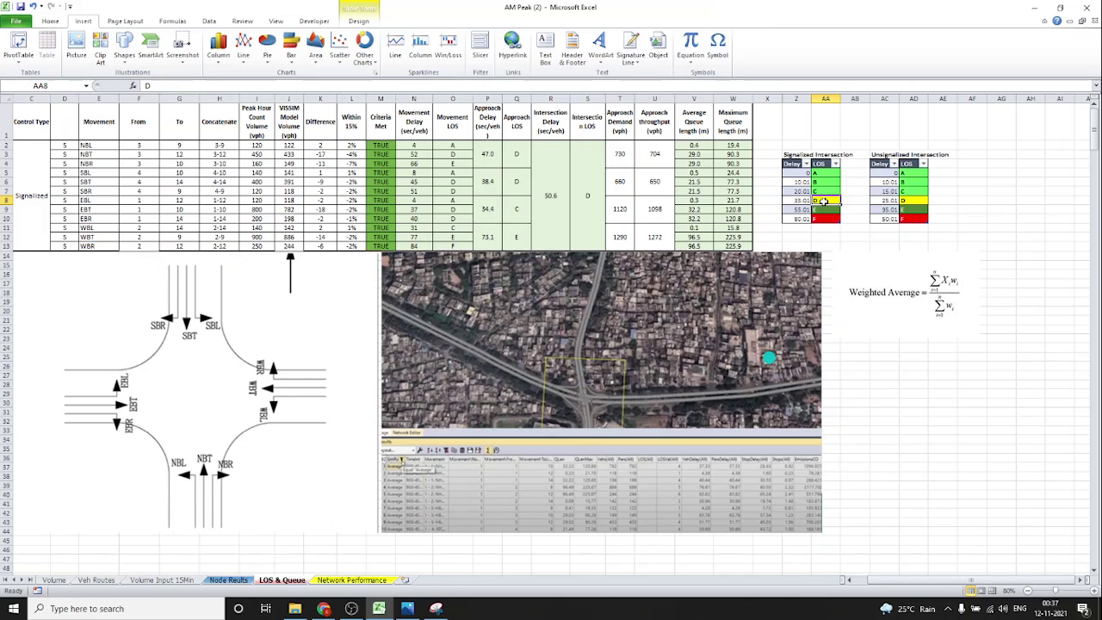
left_click(591, 201)
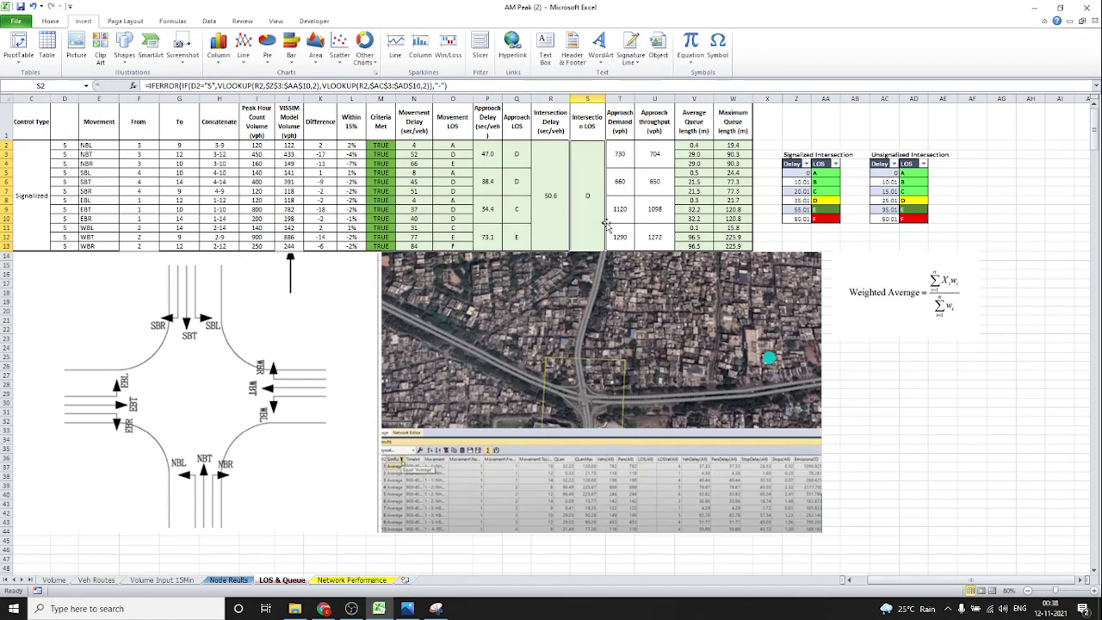
left_click(624, 151)
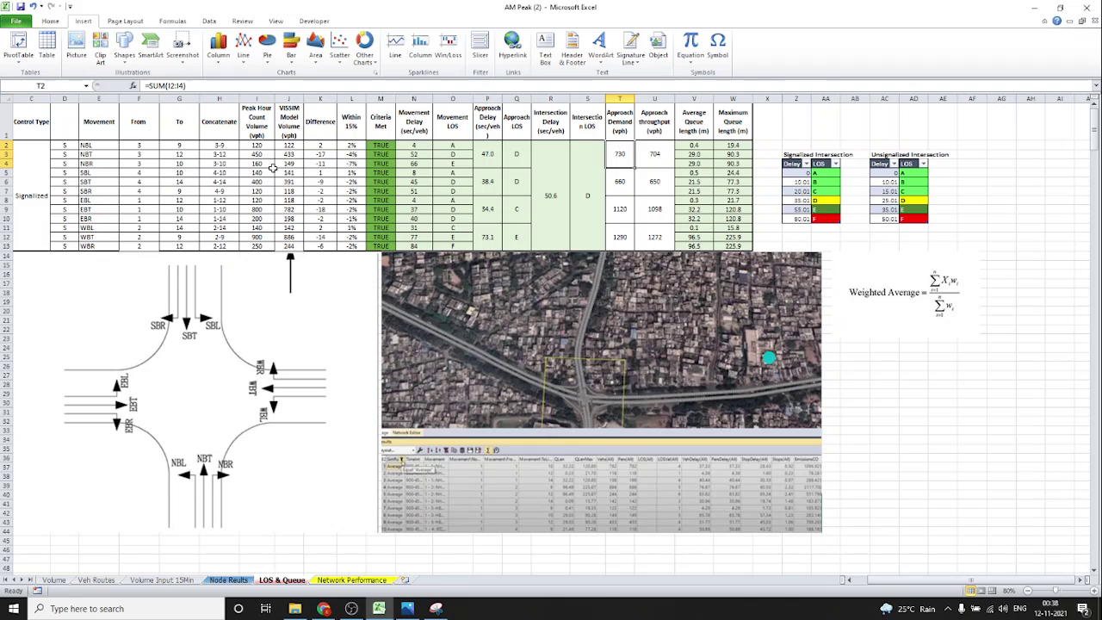
left_click_drag(266, 146, 266, 172)
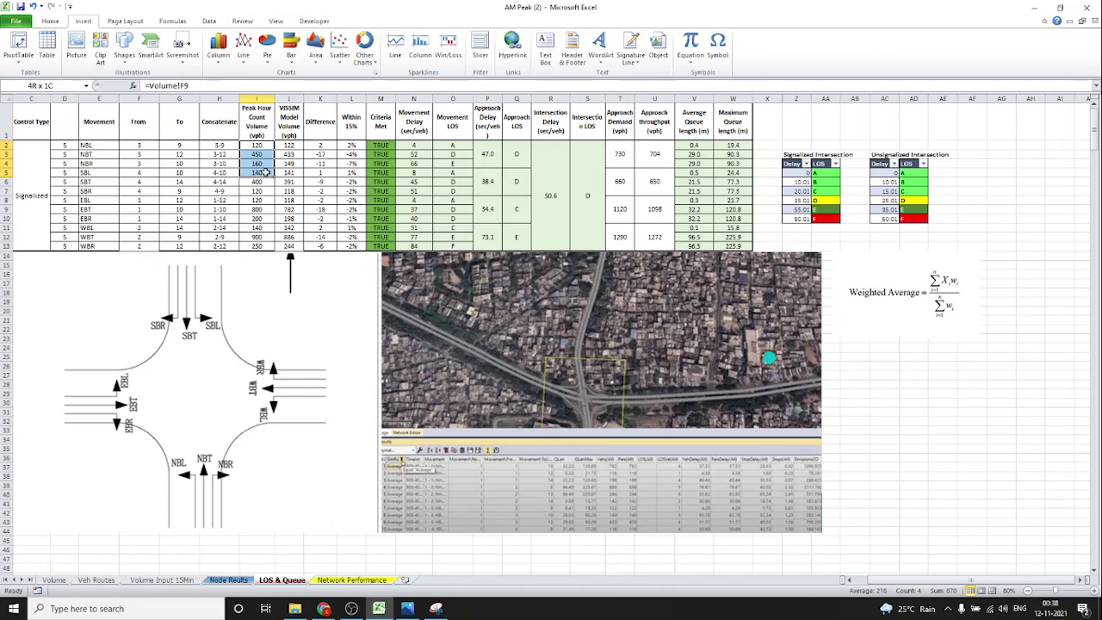
left_click(622, 151)
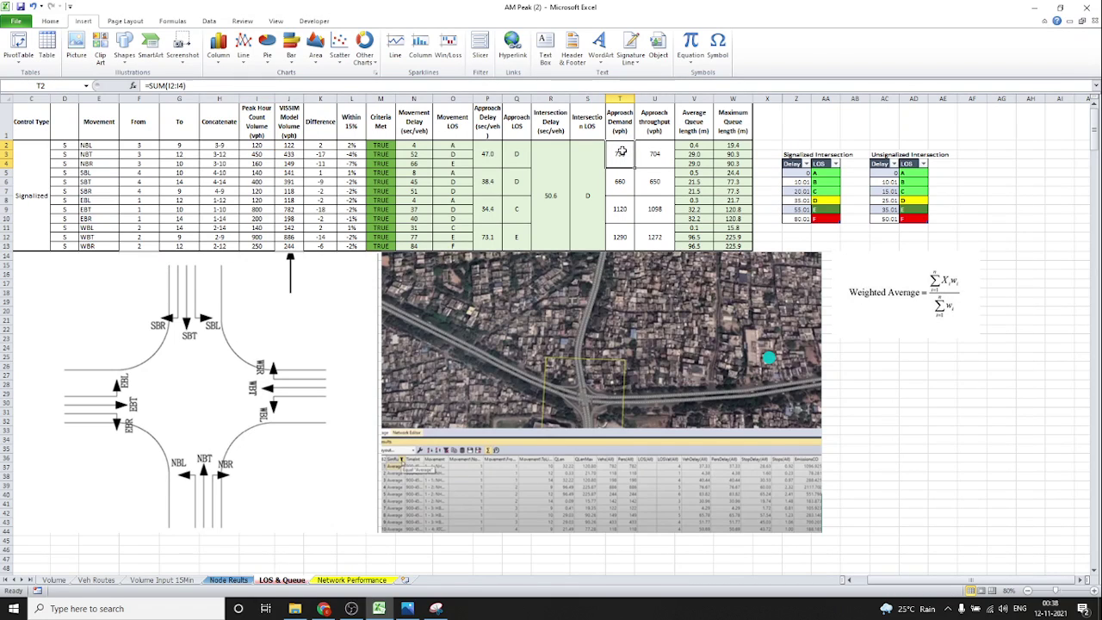
left_click(666, 154)
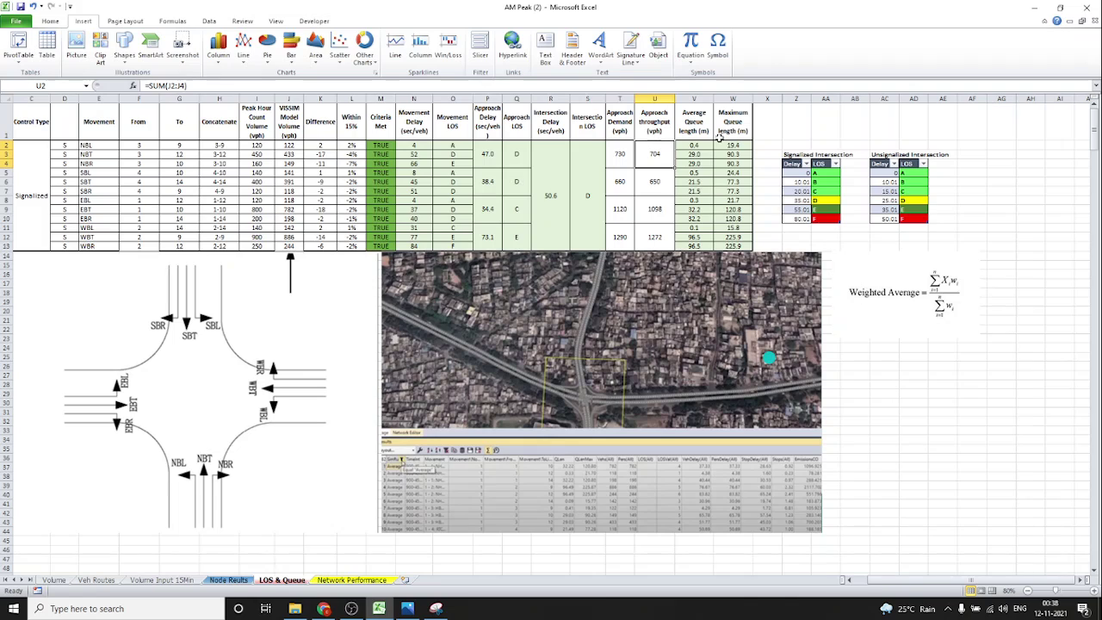
left_click(704, 144)
key("Right")
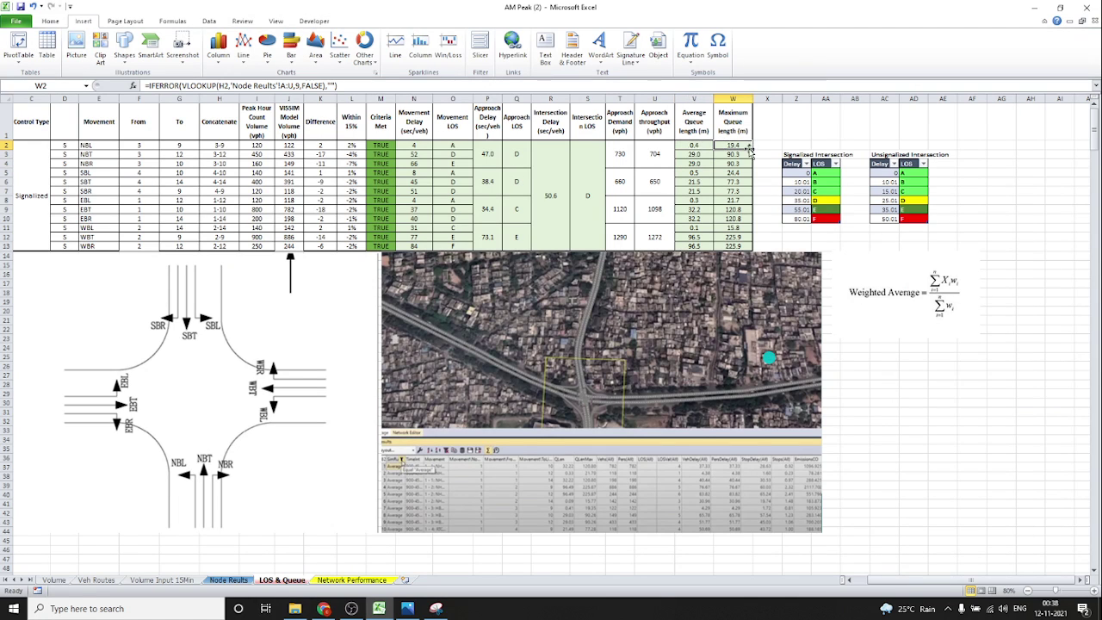
left_click_drag(702, 144, 730, 245)
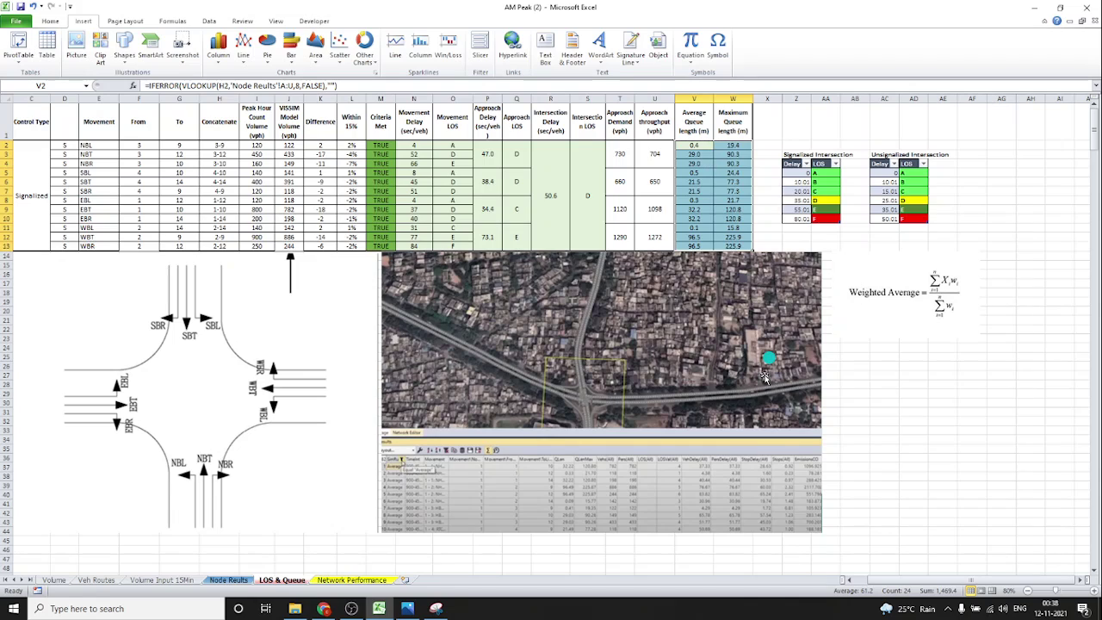
left_click(744, 147)
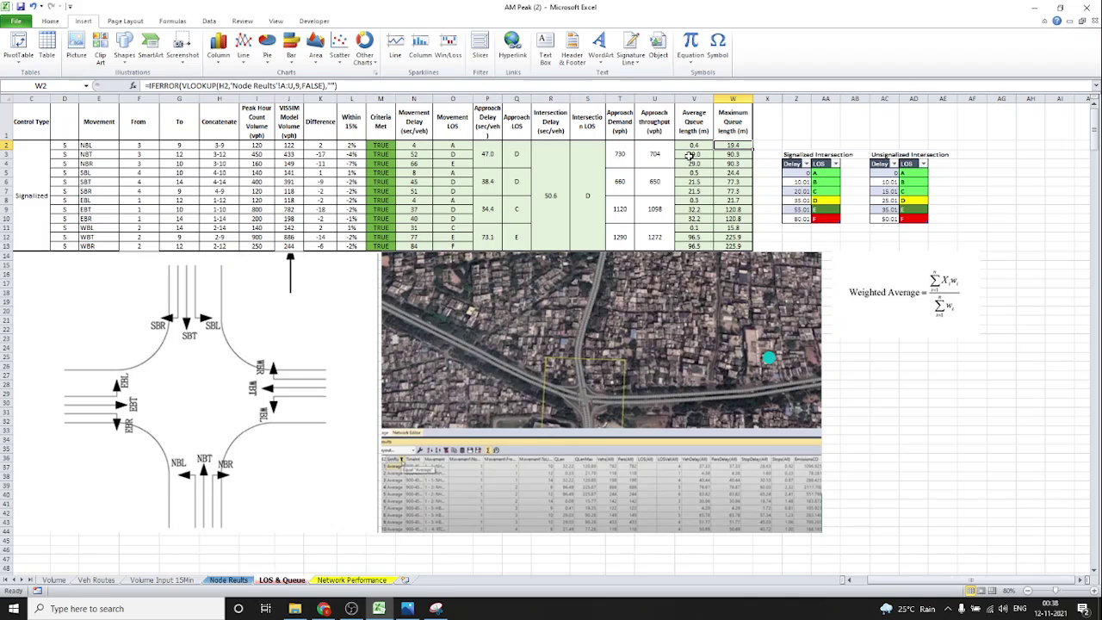